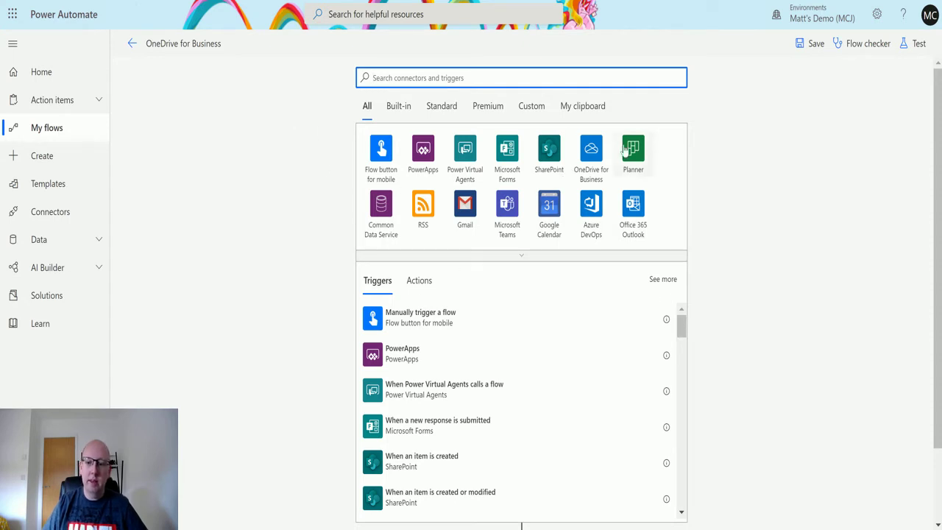
Add the OneDrive for Business 'When a file is modified (properties only)' trigger above Compose.
click(591, 153)
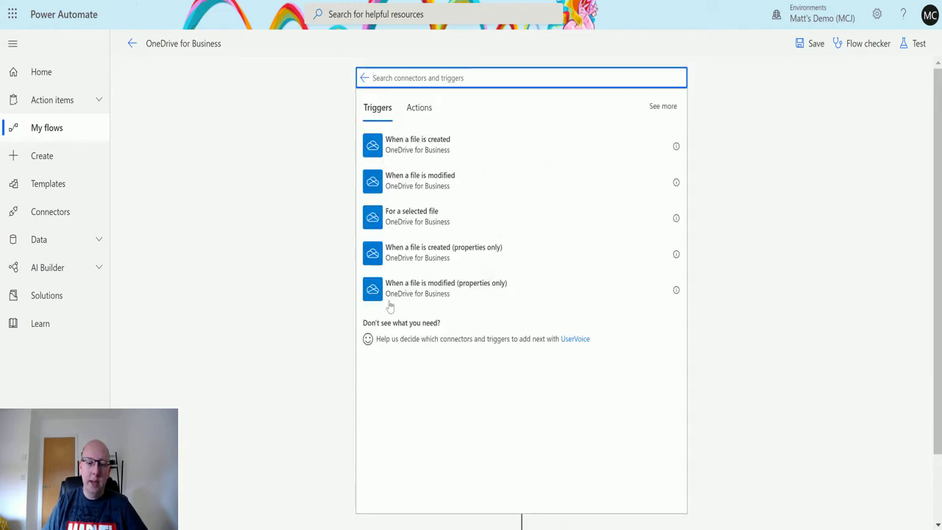
click(497, 294)
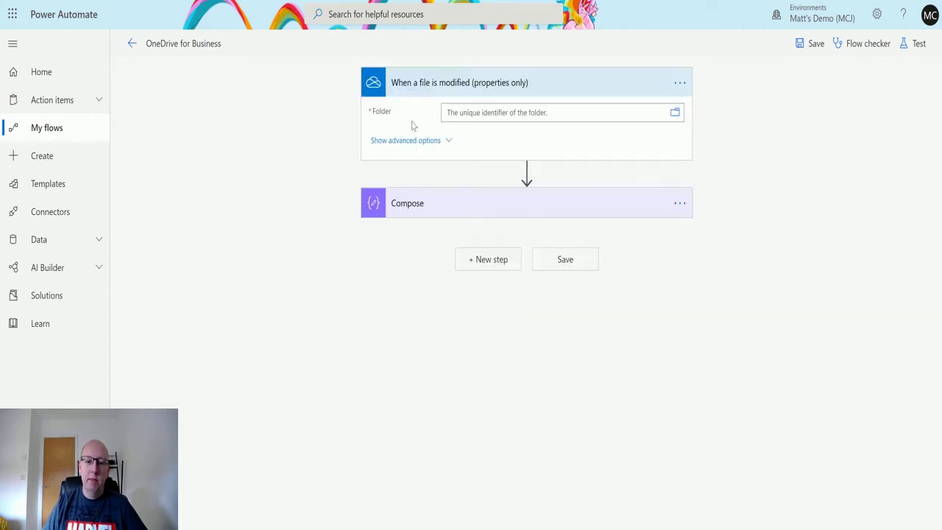
click(679, 207)
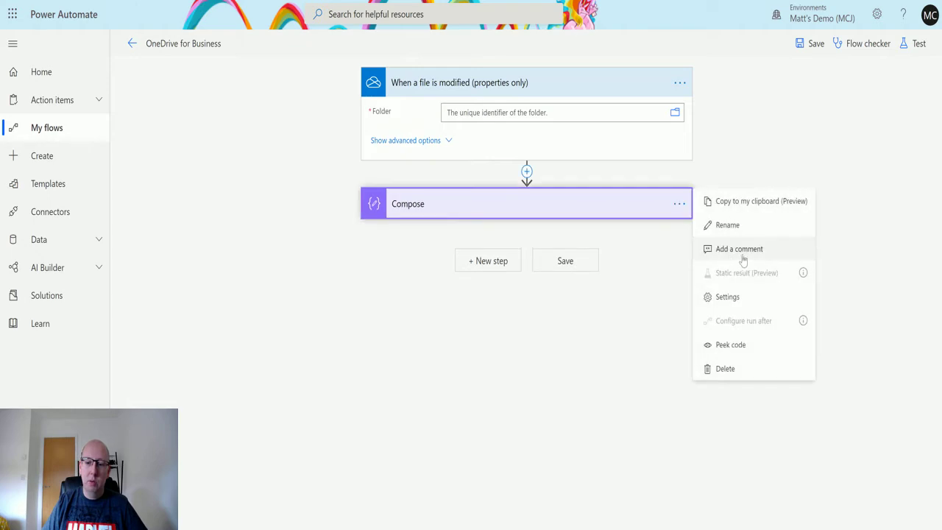
click(679, 203)
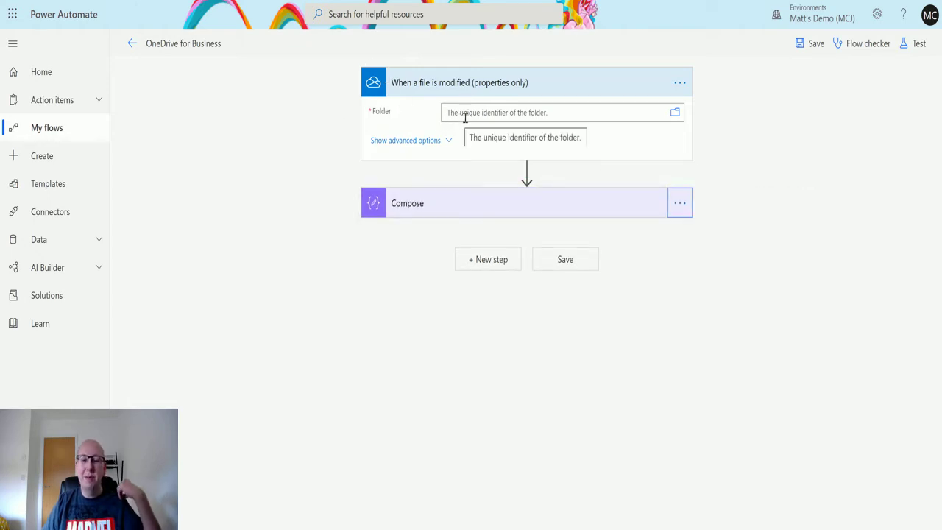
mouse_move(526, 170)
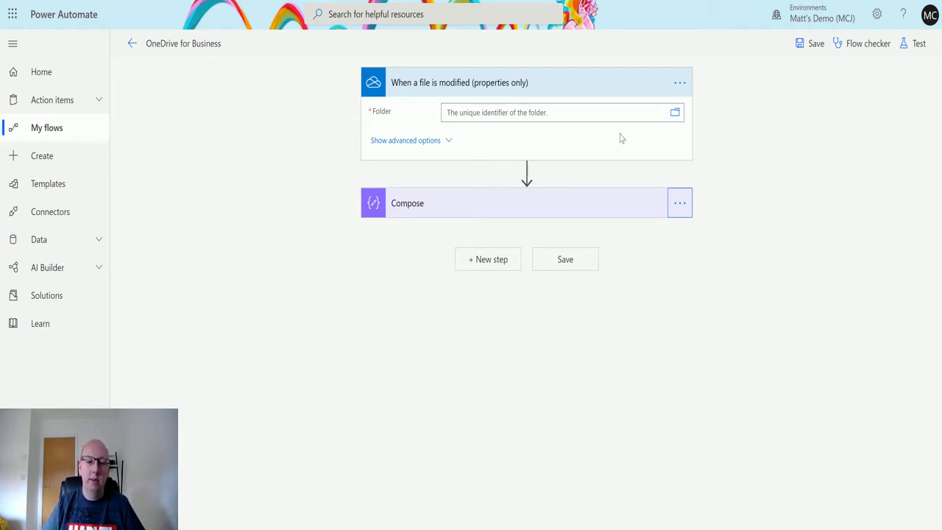
Point the trigger at the /PowerAutomate folder and show advanced options, leaving Include subfolders at No.
click(674, 114)
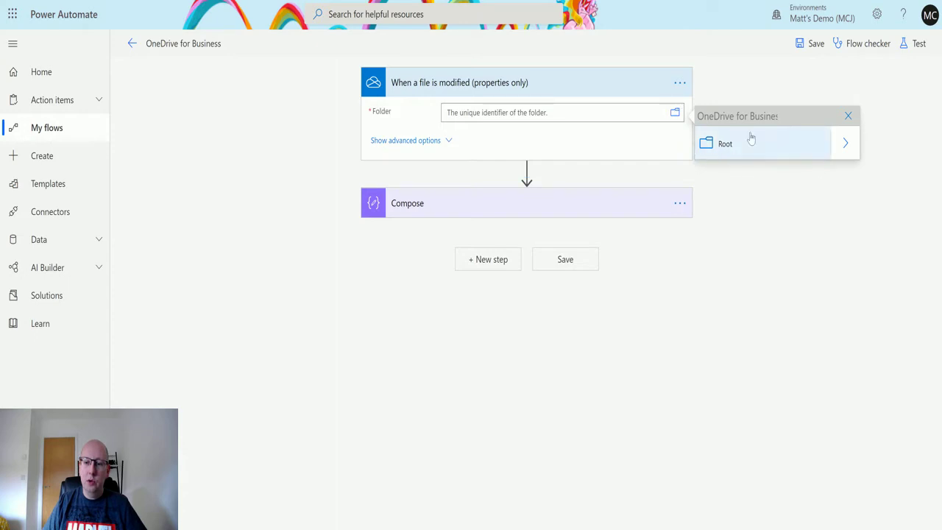
click(843, 149)
drag(854, 147, 867, 246)
click(774, 308)
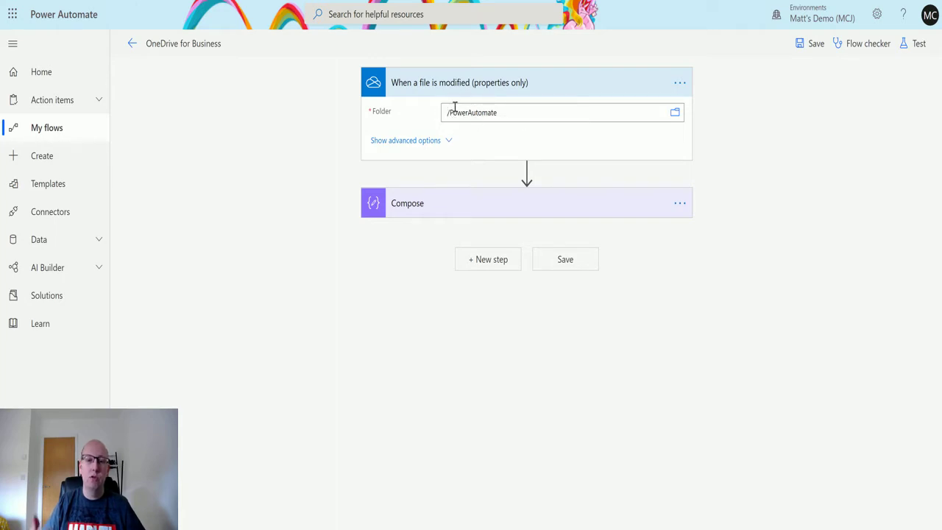
click(440, 141)
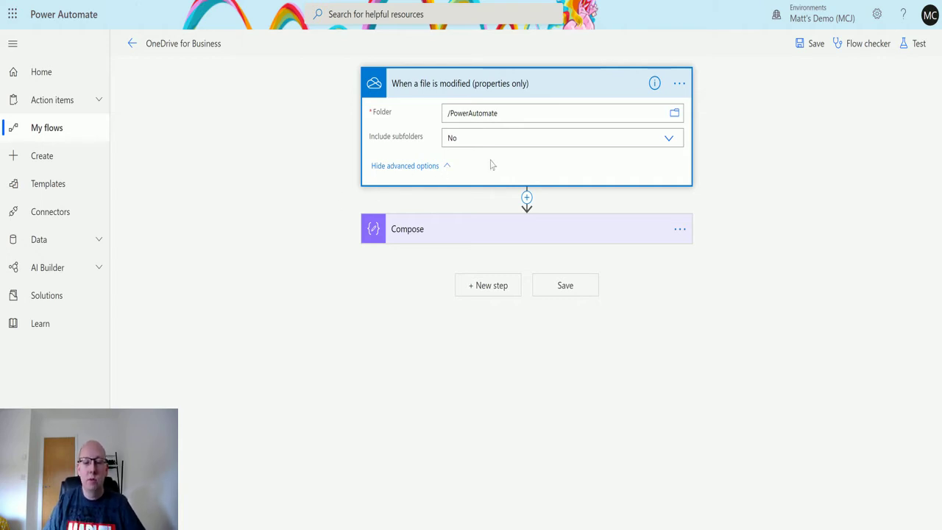
Insert the file's Last modified by dynamic value into the Compose inputs.
click(519, 229)
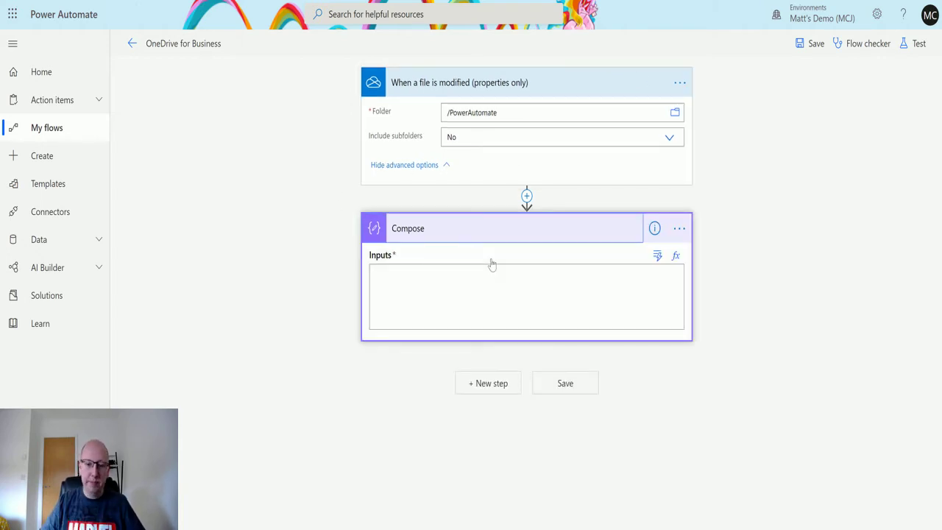
click(450, 305)
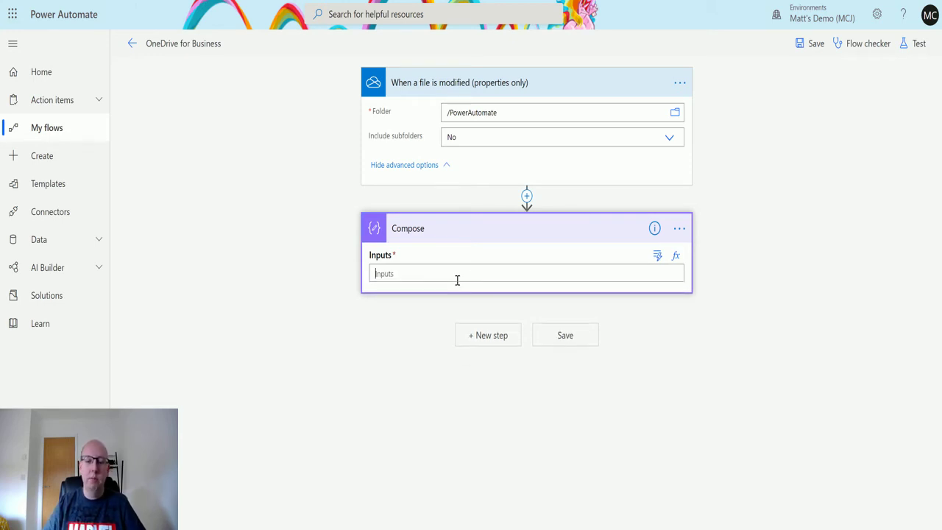
click(554, 275)
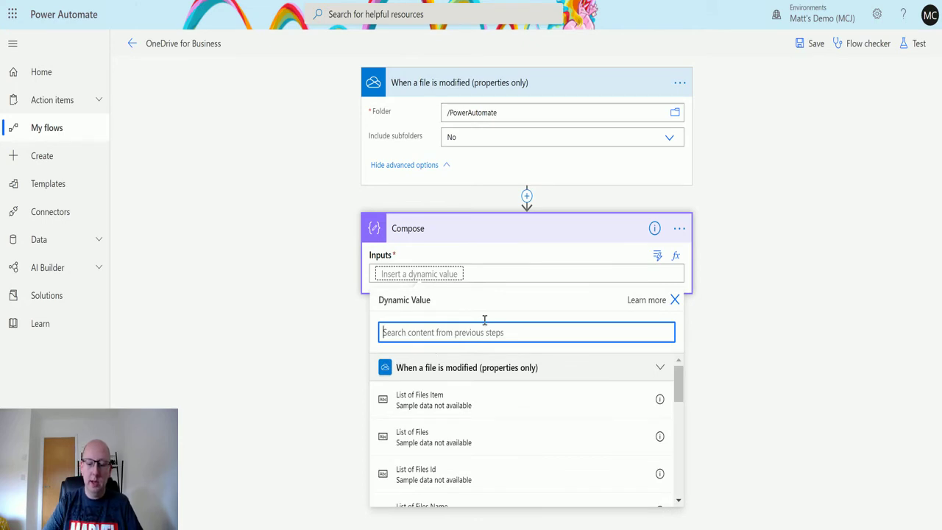
text(mod)
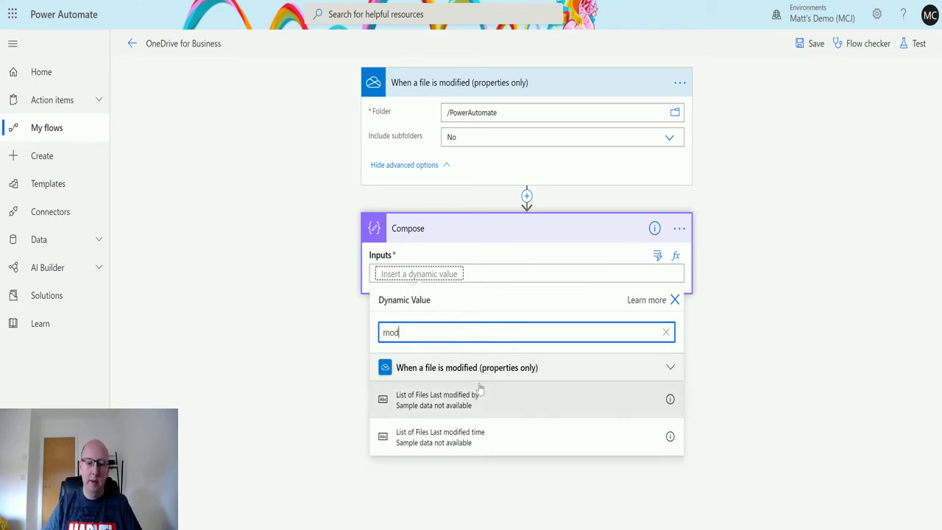
click(473, 406)
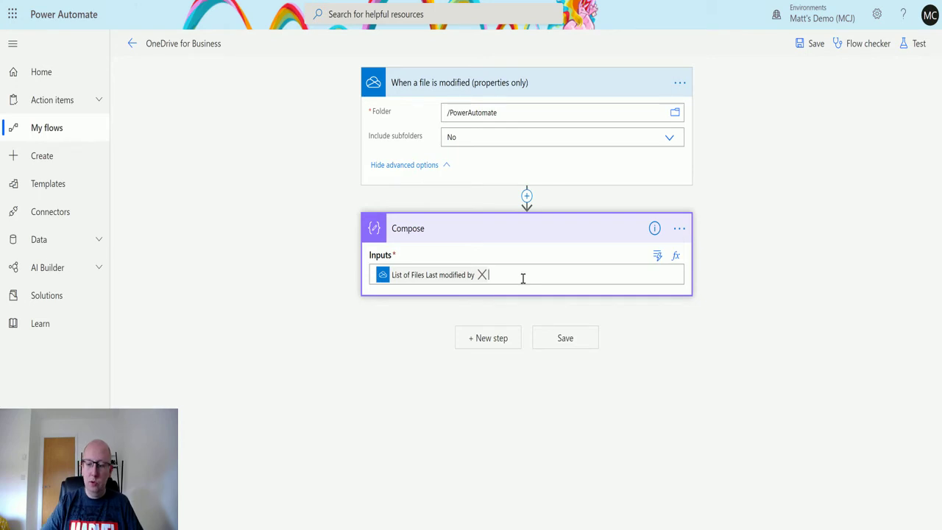
On a new line in Compose, add the Last modified time dynamic value.
key(Return)
text(mod)
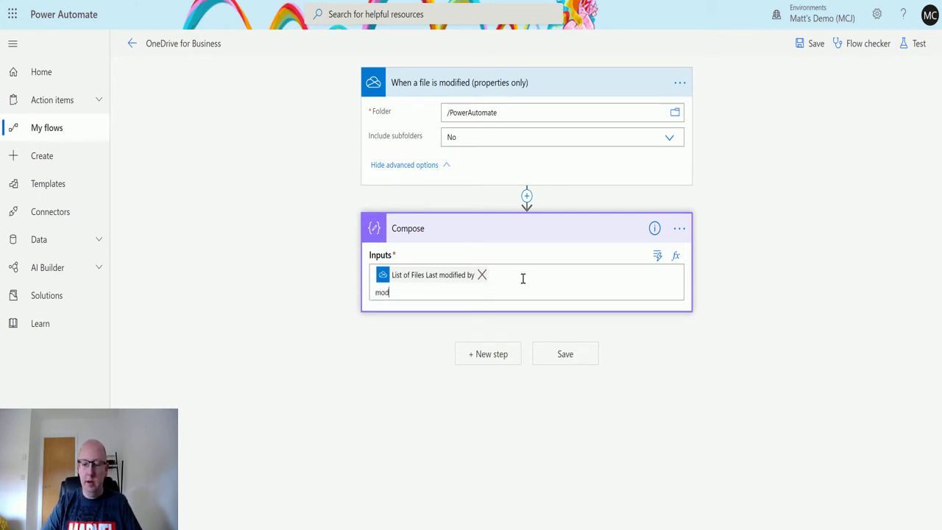
key(BackSpace)
key(BackSpace)
key(BackSpace)
click(522, 278)
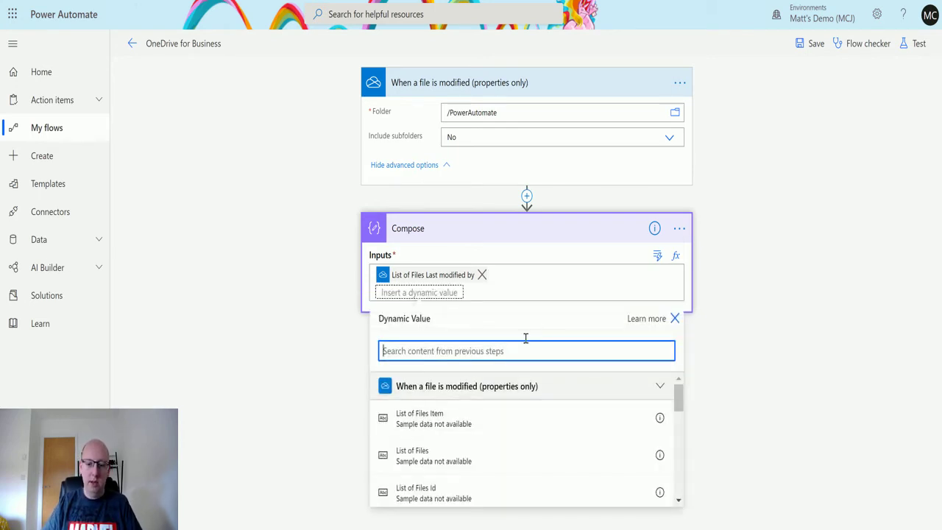
text(mod)
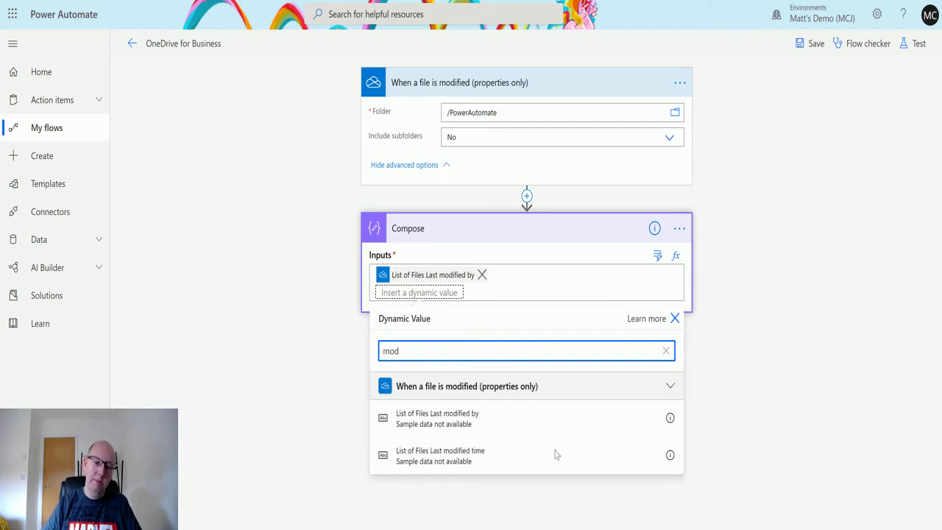
click(473, 456)
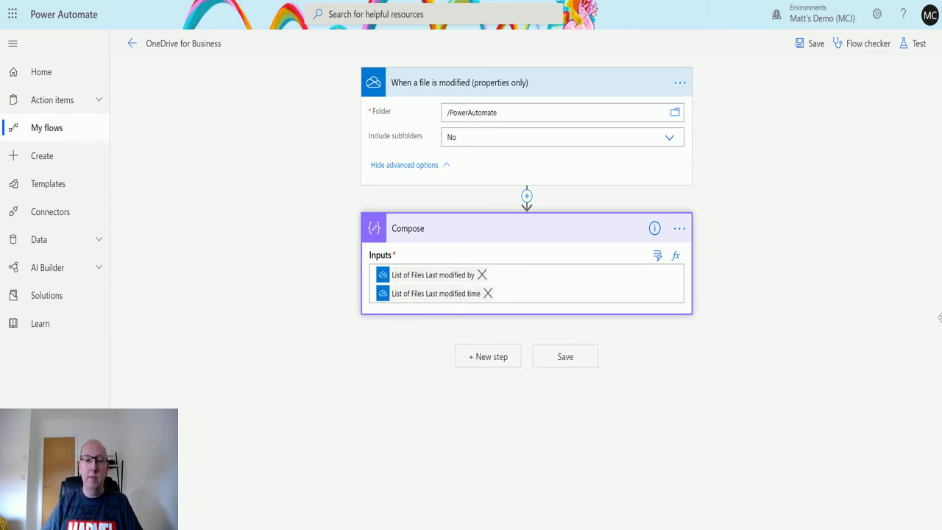
Save the flow and start a test with 'I'll perform the trigger action'.
click(814, 44)
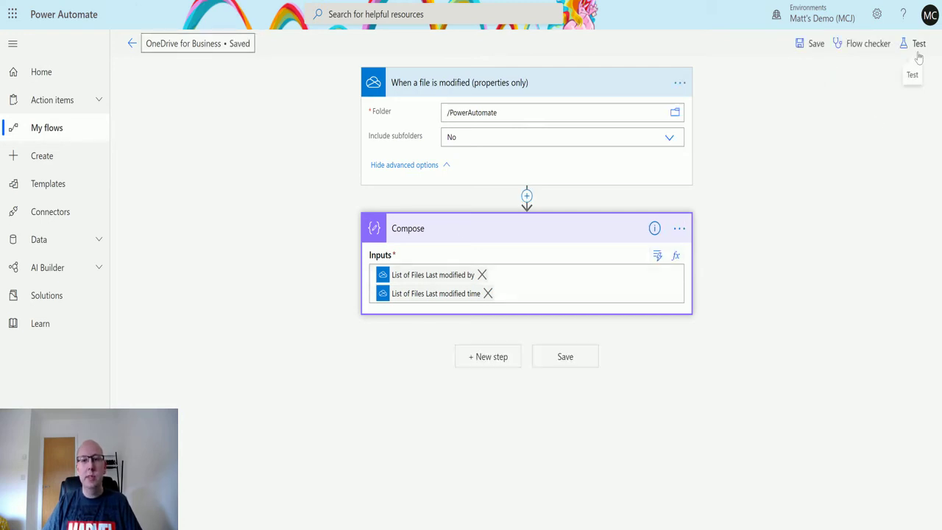
click(915, 47)
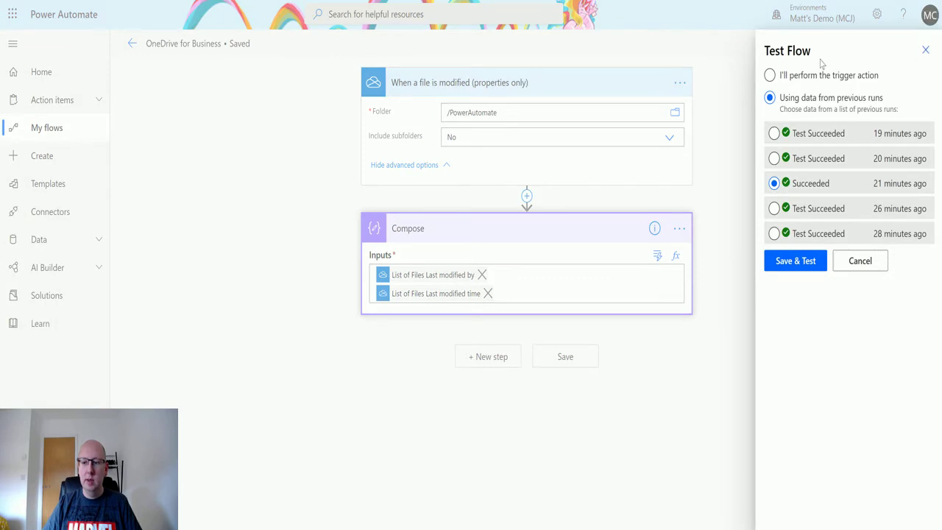
click(811, 77)
click(786, 139)
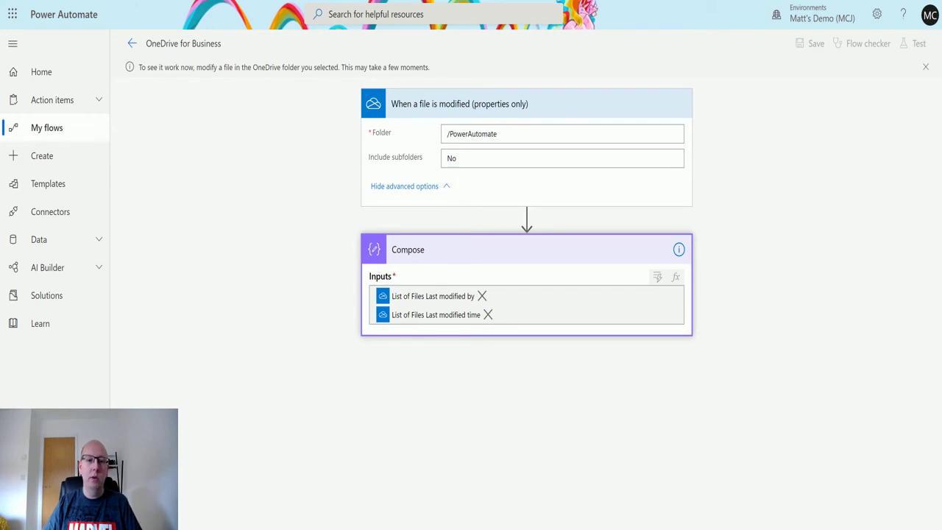
Rename the workbook testExcelBook1 to 'Fantastic Data Source' in Excel Online.
key(alt+Tab)
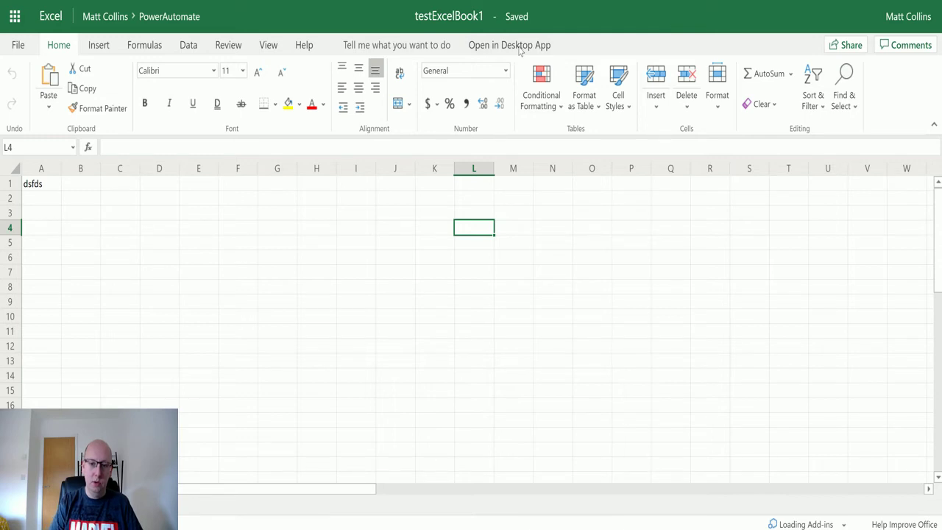
click(449, 27)
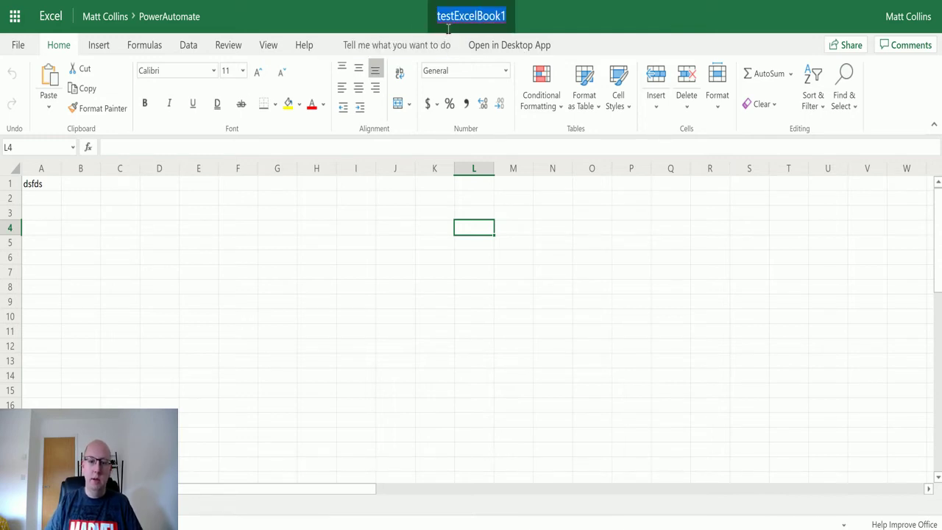
text(Fra)
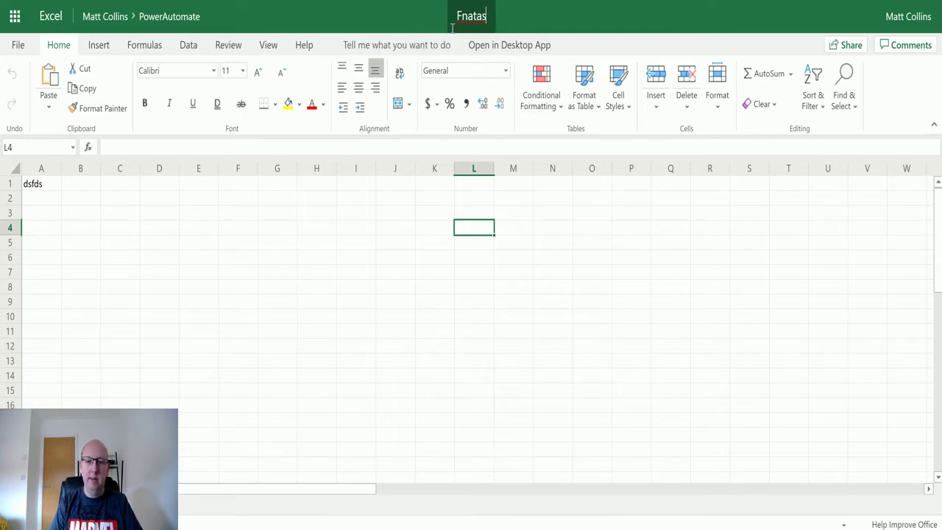
key(BackSpace)
key(BackSpace)
text(n)
key(BackSpace)
text(an)
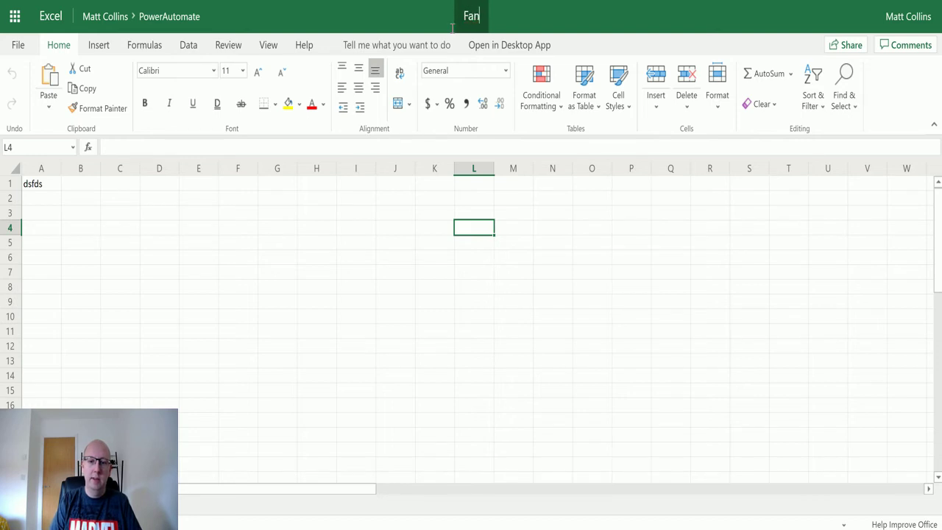
text(tastic Data )
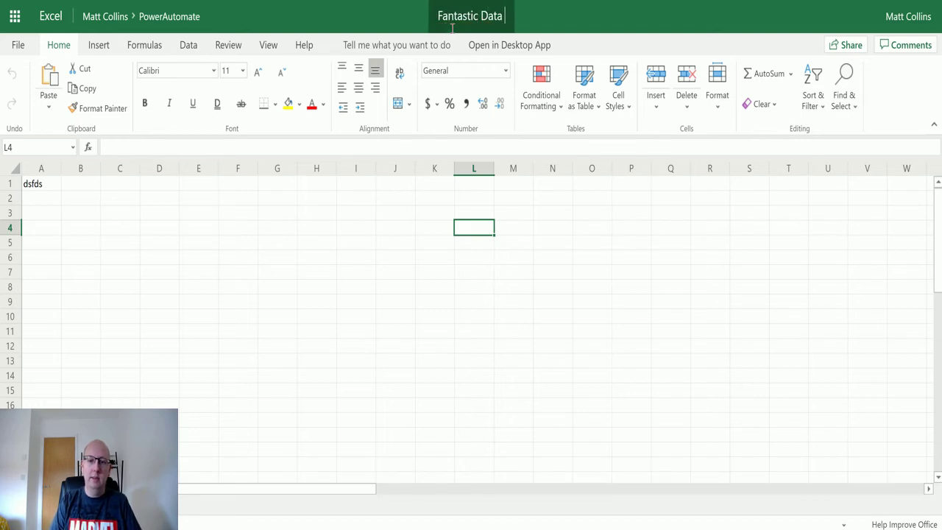
text(Source)
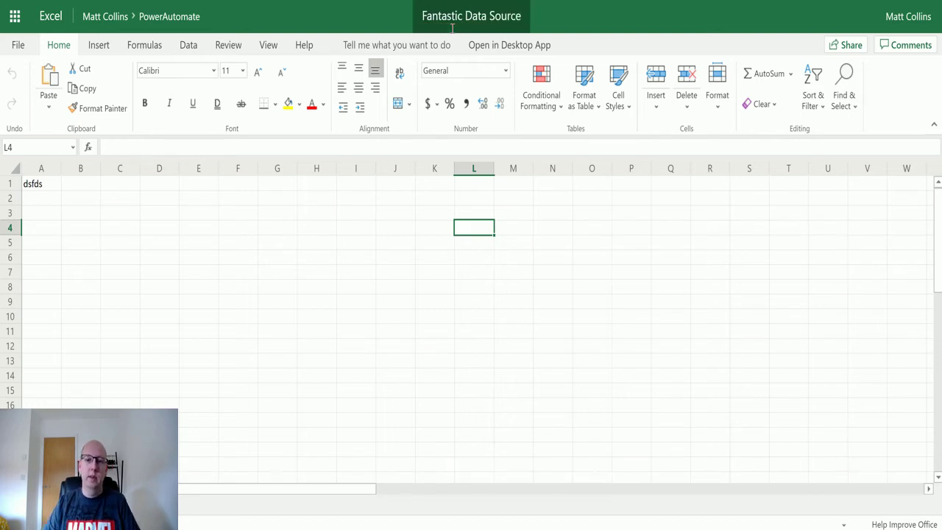
click(367, 247)
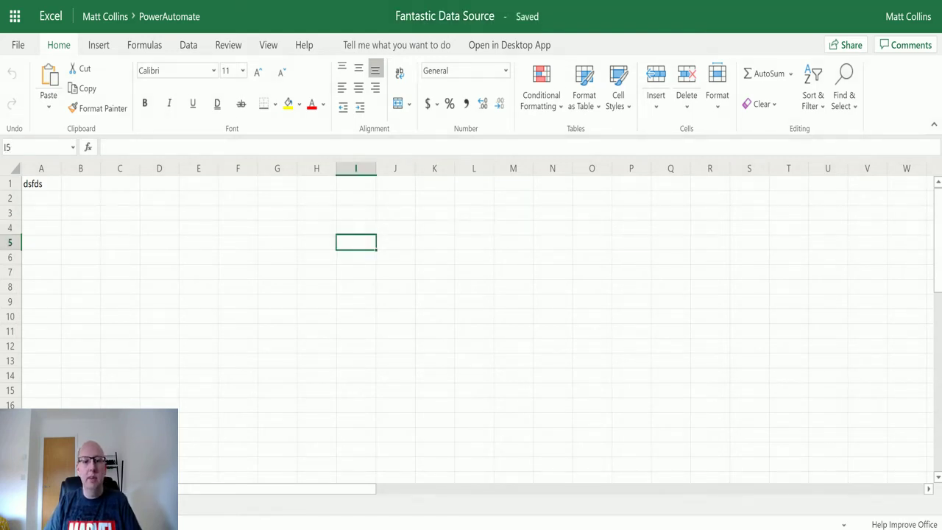
Check the OneDrive folder and renamed workbook, then return to Power Automate's successful test run.
key(ctrl+Tab)
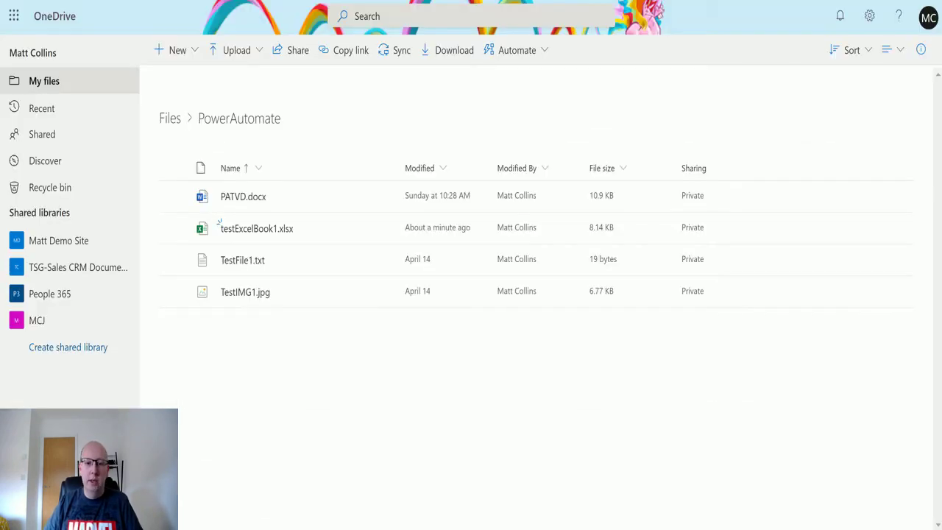
key(ctrl+Tab)
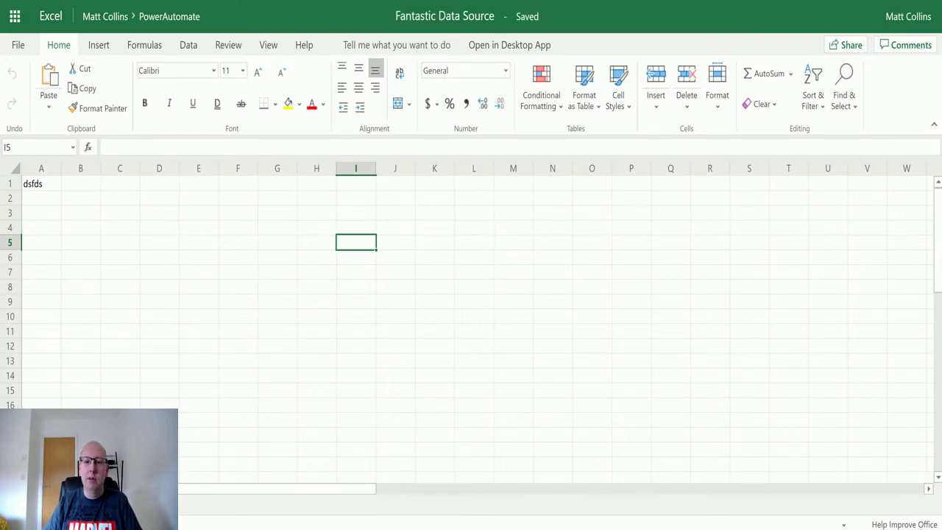
key(ctrl+Tab)
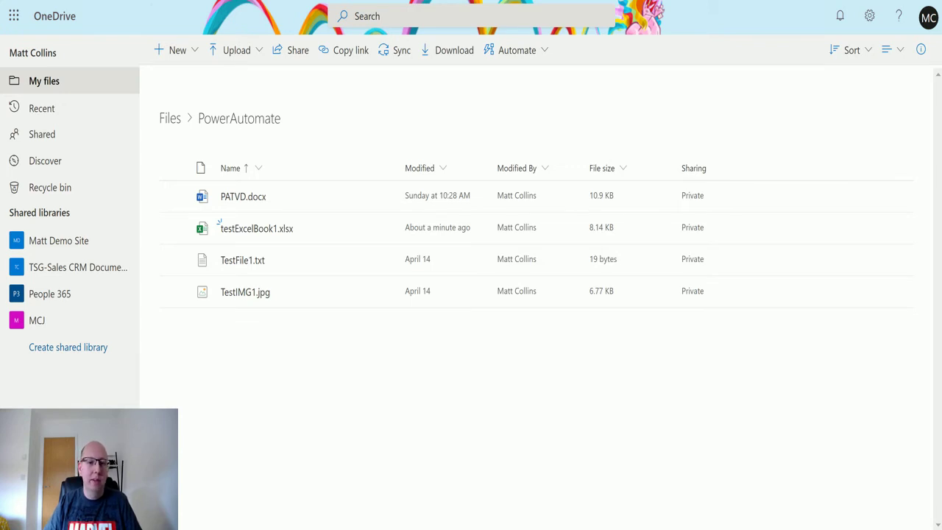
key(ctrl+Tab)
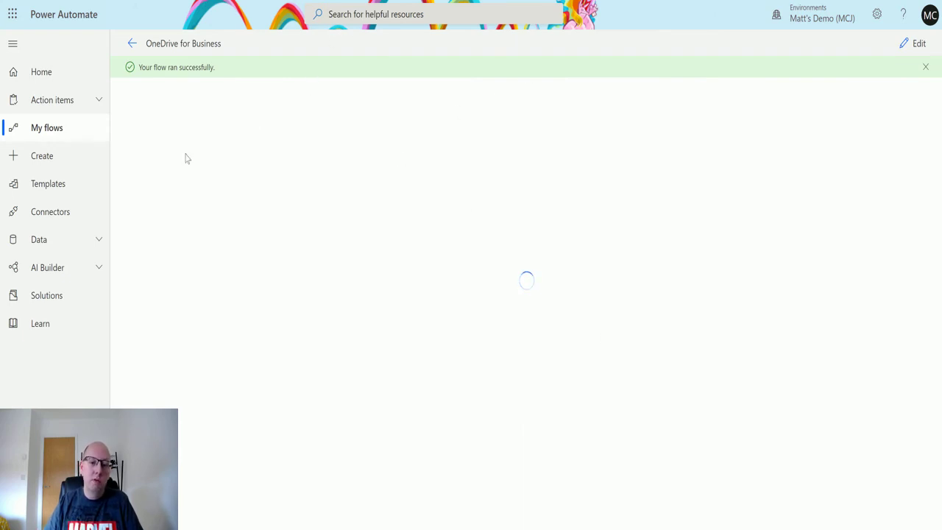
Open the newest run and review the trigger's Body output for Fantastic Data Source.xlsx.
click(132, 44)
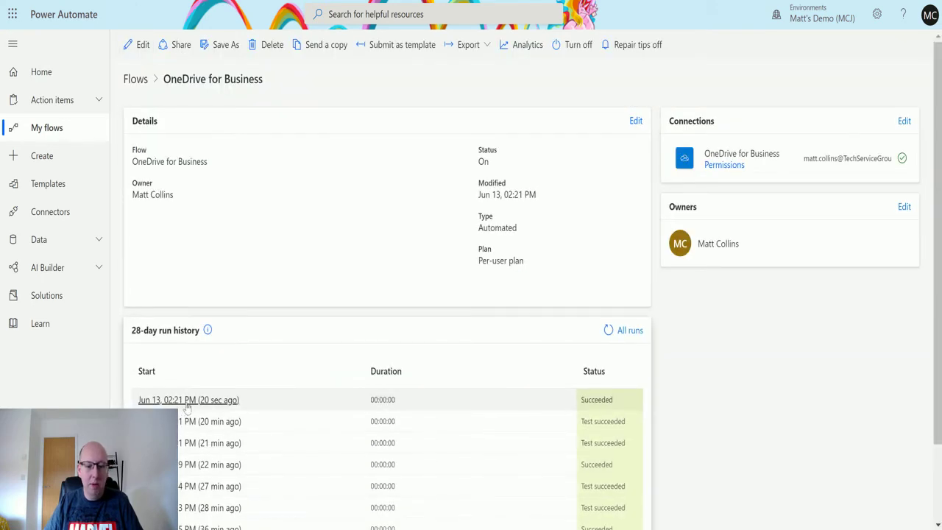
click(187, 403)
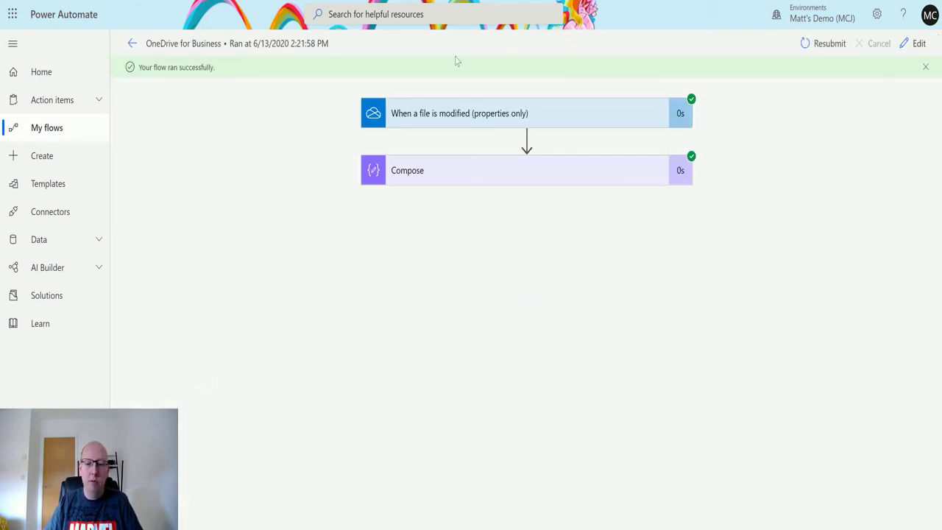
click(587, 122)
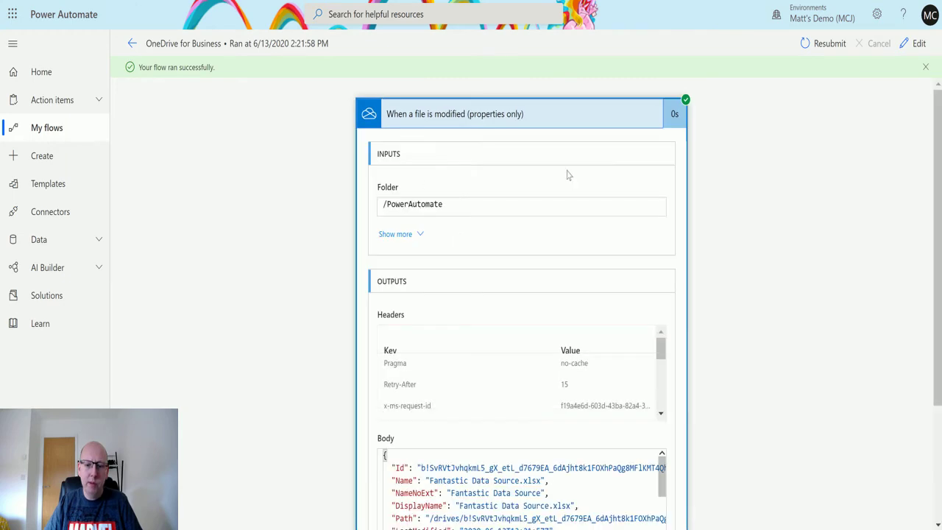
scroll(694, 174, down, 2)
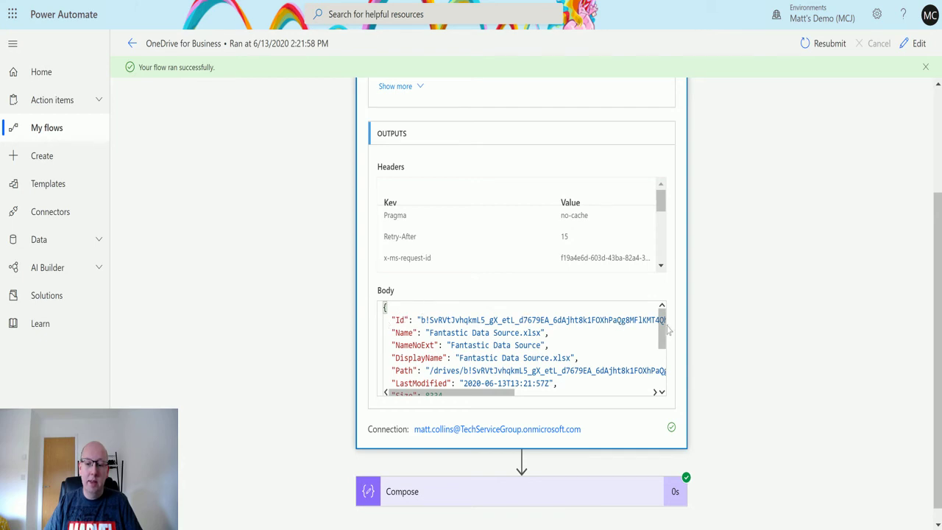
scroll(668, 331, down, 1)
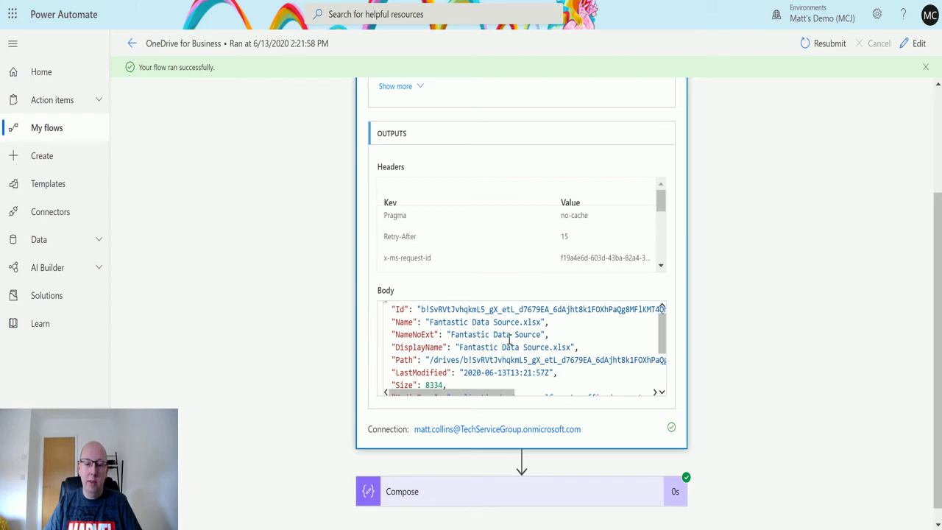
scroll(589, 342, down, 3)
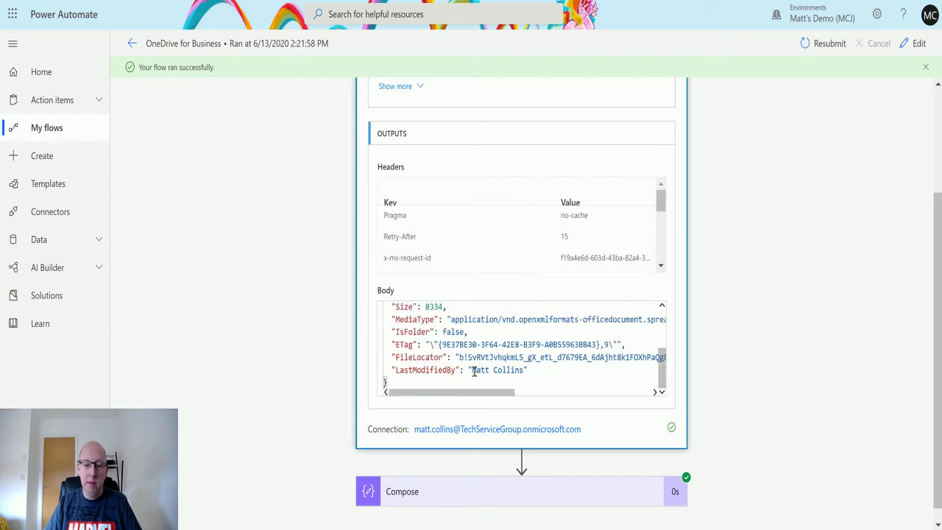
scroll(474, 370, up, 3)
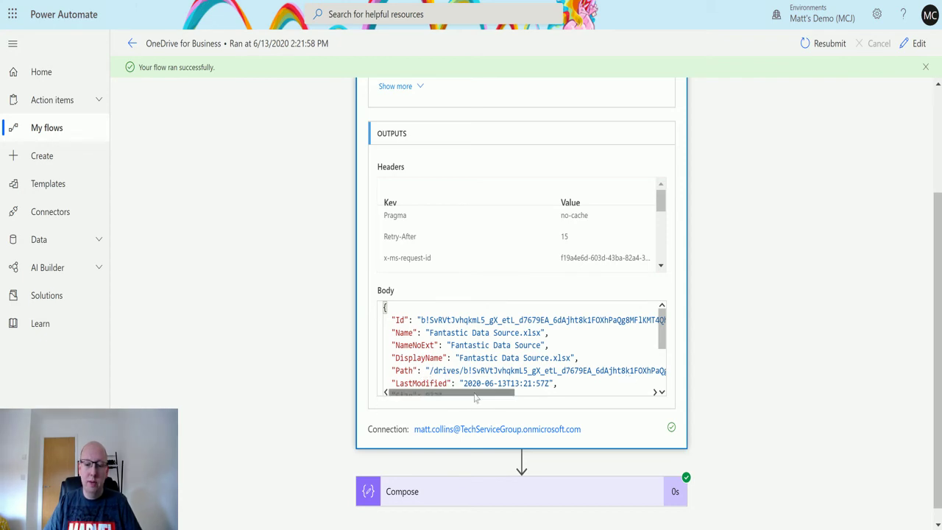
drag(475, 397, 600, 405)
drag(506, 392, 526, 392)
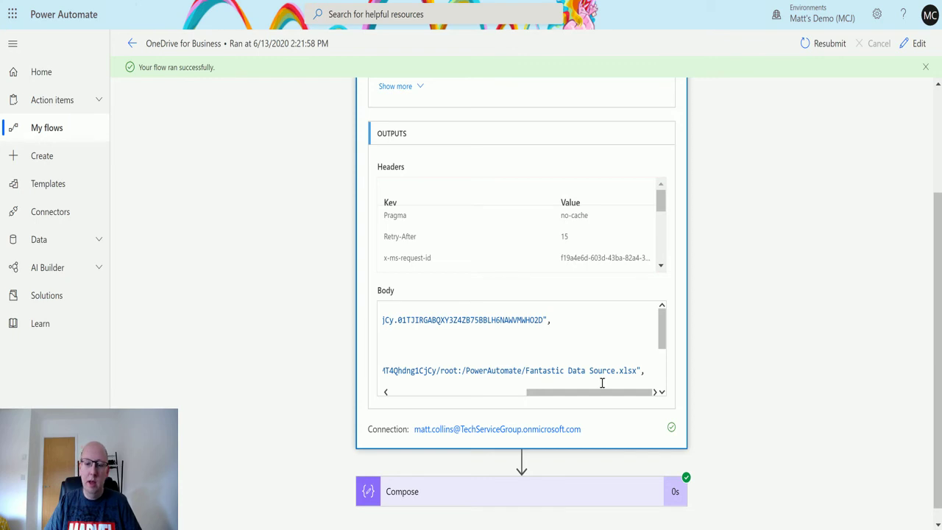
drag(602, 392, 446, 392)
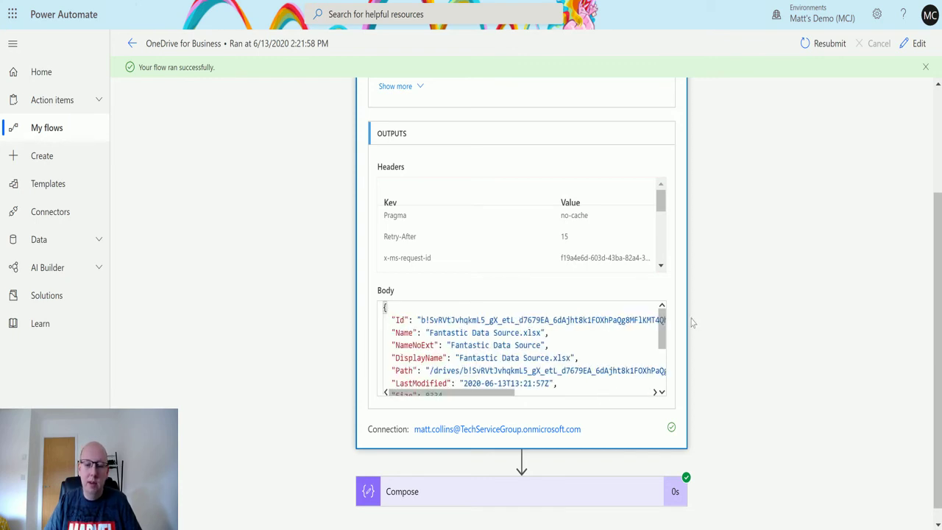
scroll(691, 321, down, 1)
Expand the Compose card to see outputs showing the modifier's name and 2020-06-13T13:21:57Z.
click(498, 482)
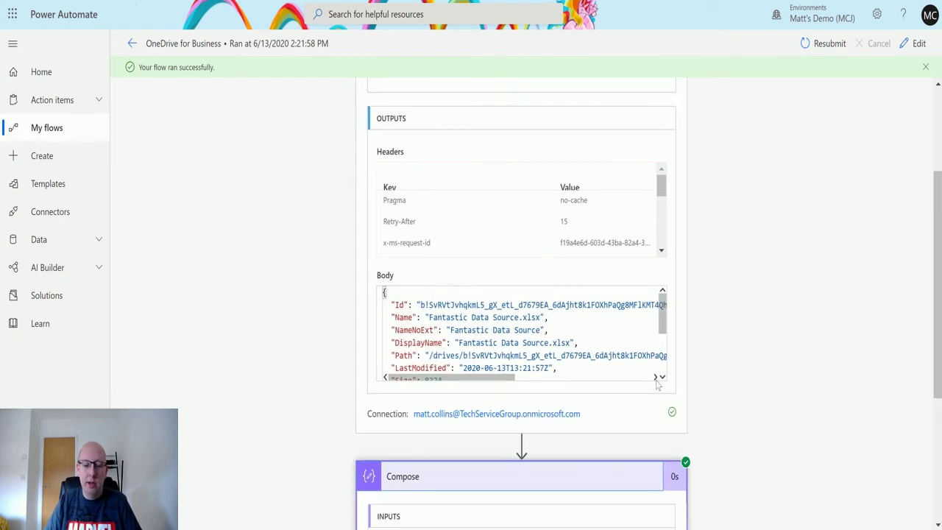
scroll(703, 316, down, 3)
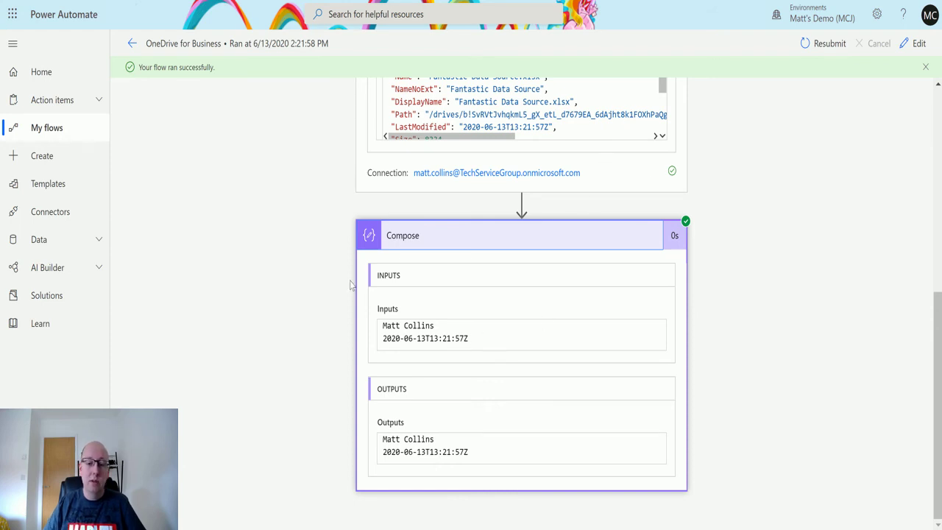
scroll(540, 317, up, 3)
scroll(538, 225, down, 1)
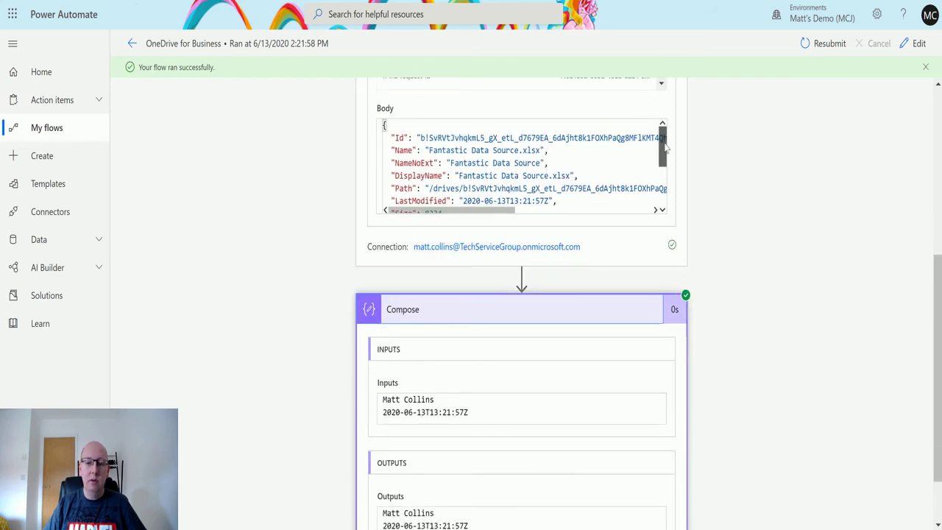
scroll(665, 148, down, 2)
scroll(665, 149, up, 2)
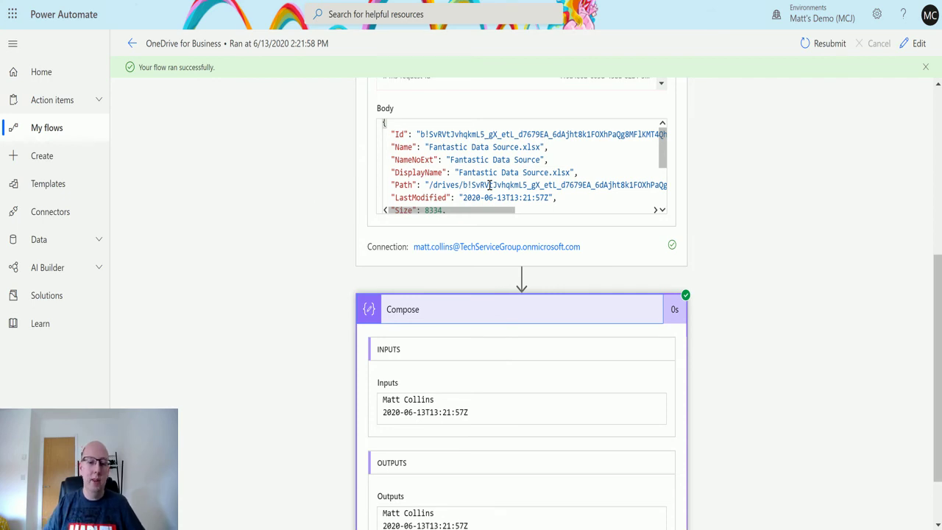
drag(511, 211, 440, 221)
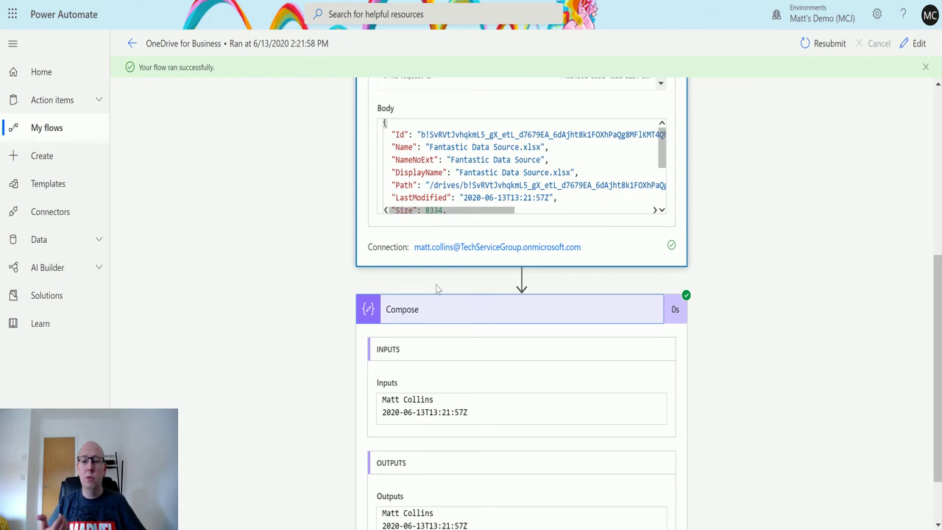